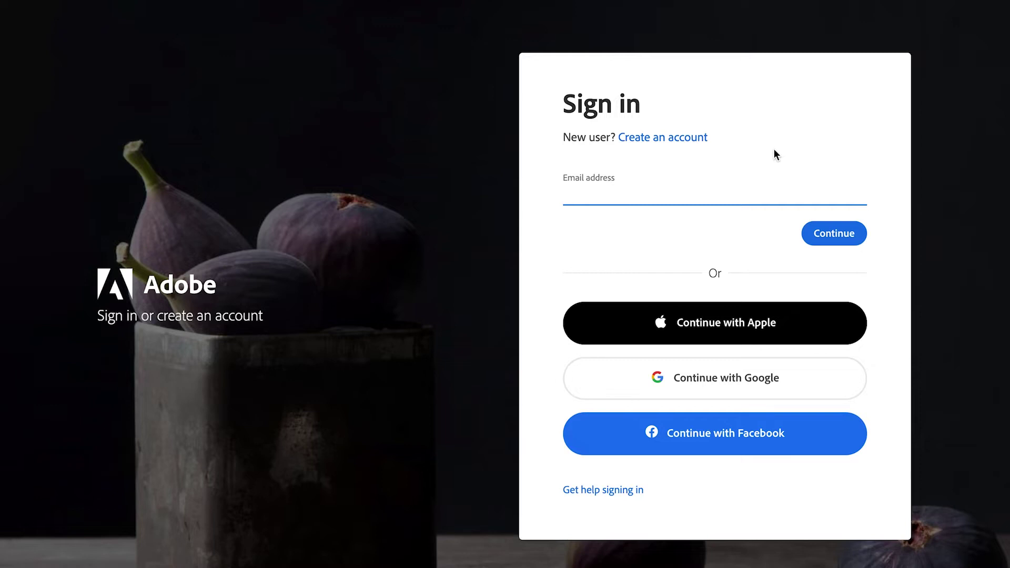
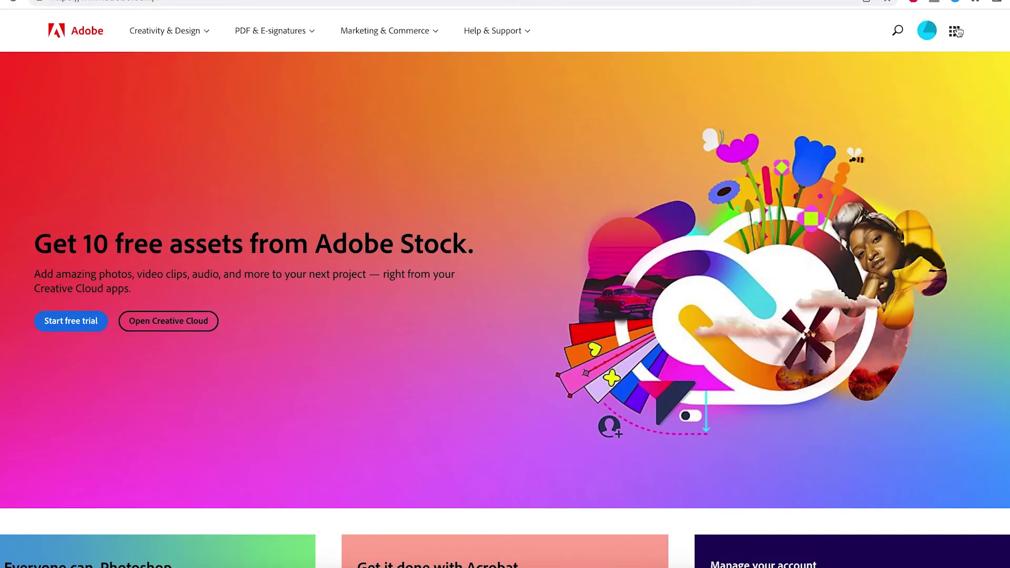
Download the Creative Cloud desktop installer from the Creative Cloud page on Adobe.com.
left_click(956, 31)
left_click(825, 87)
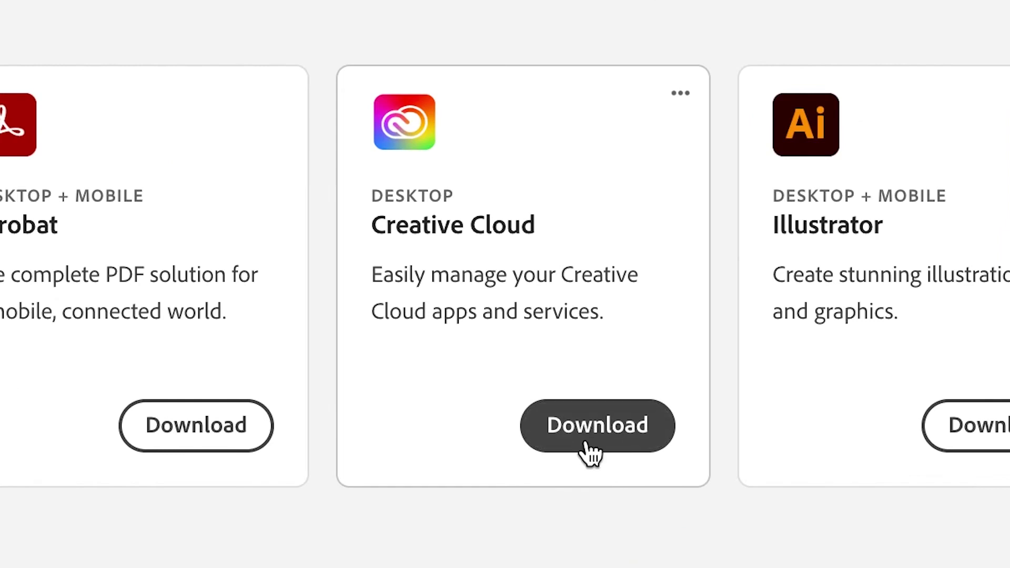
left_click(616, 444)
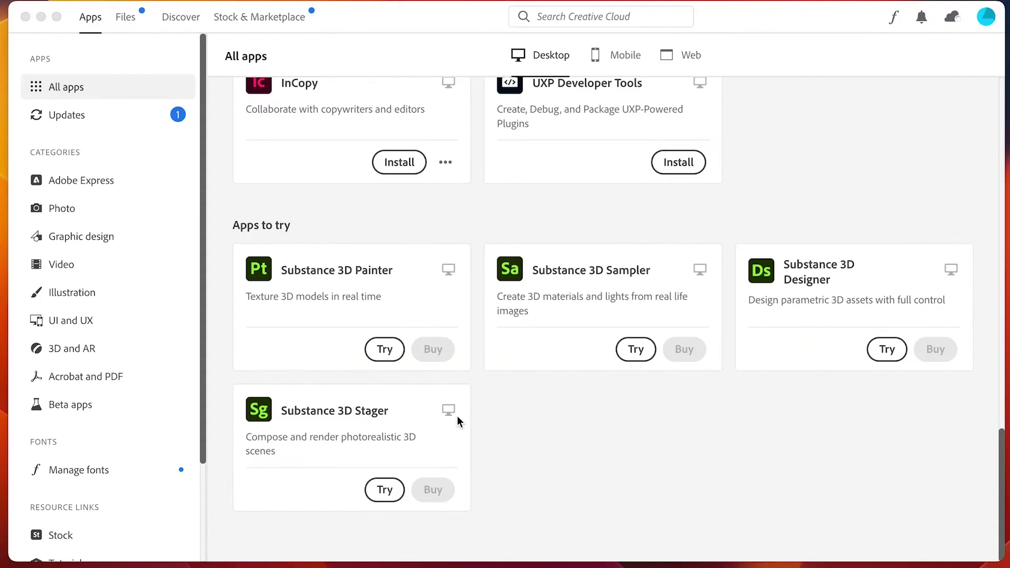
scroll(457, 416, "up", 1)
scroll(458, 416, "up", 3)
scroll(457, 416, "up", 1)
scroll(457, 416, "up", 1)
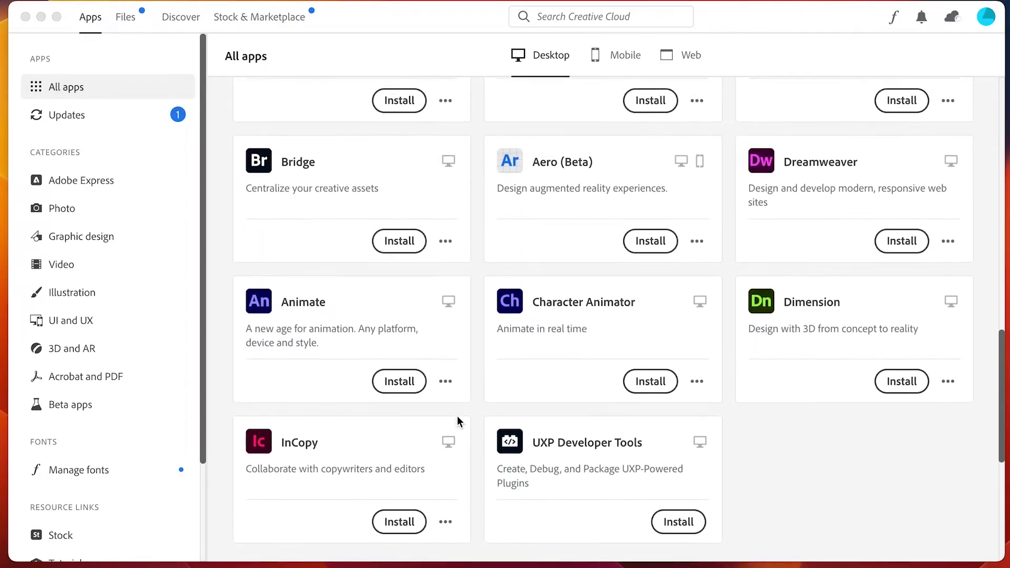
scroll(457, 422, "up", 2)
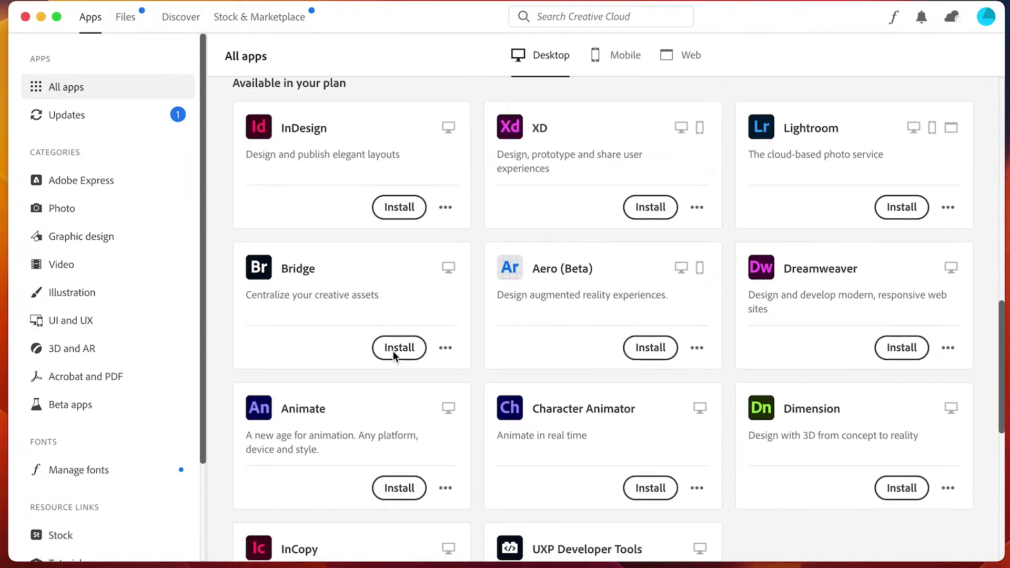
mouse_move(353, 199)
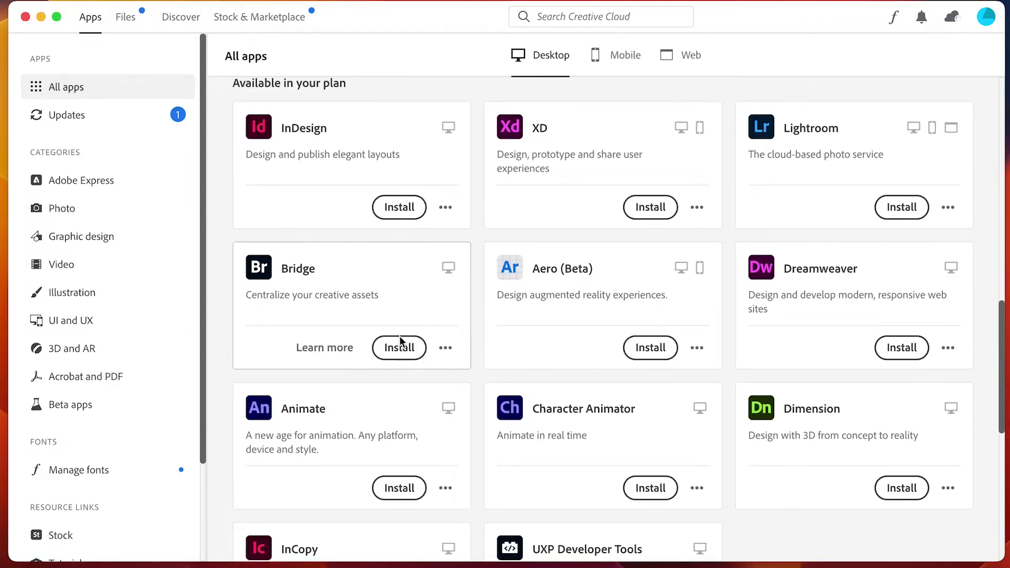
Start installing Adobe Bridge from the All apps list.
left_click(399, 348)
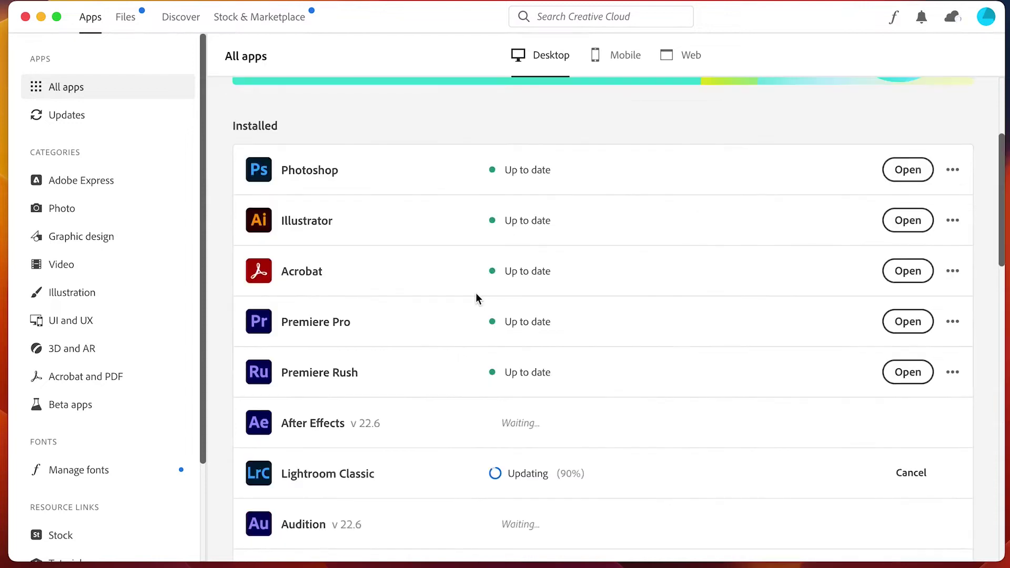
scroll(476, 296, "down", 1)
scroll(475, 297, "down", 1)
scroll(476, 297, "down", 1)
scroll(477, 297, "down", 1)
scroll(476, 294, "down", 1)
scroll(475, 294, "down", 1)
scroll(476, 295, "down", 1)
scroll(476, 294, "down", 1)
scroll(476, 293, "down", 1)
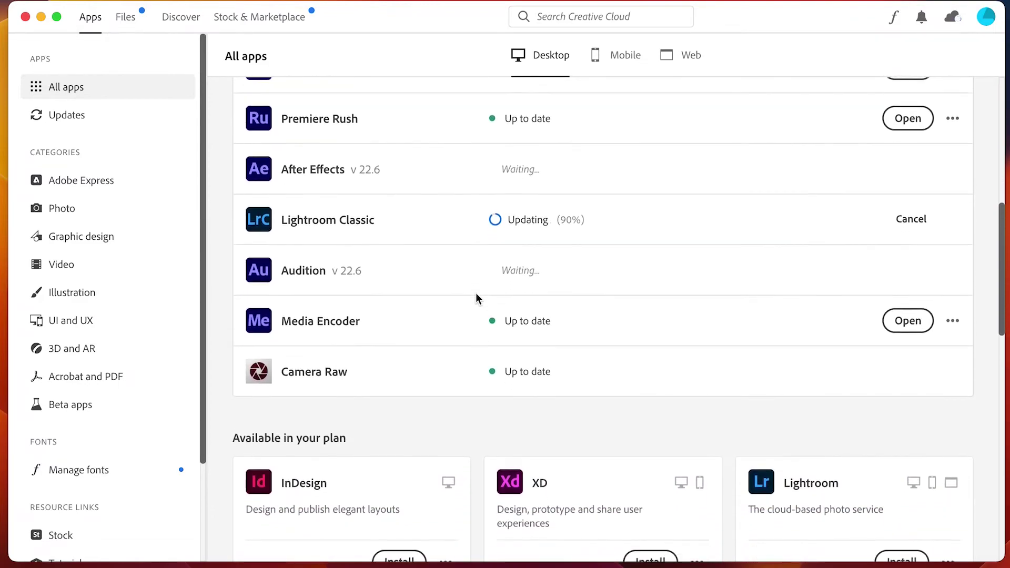
scroll(475, 293, "down", 1)
scroll(476, 293, "down", 1)
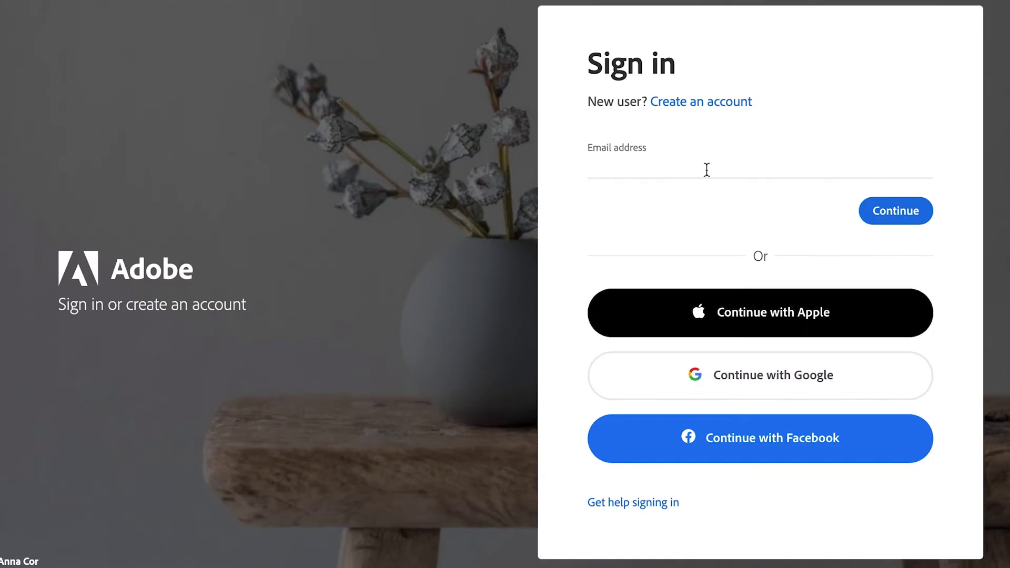
Sign in with the school email, then submit the username on the district login page.
left_click(696, 170)
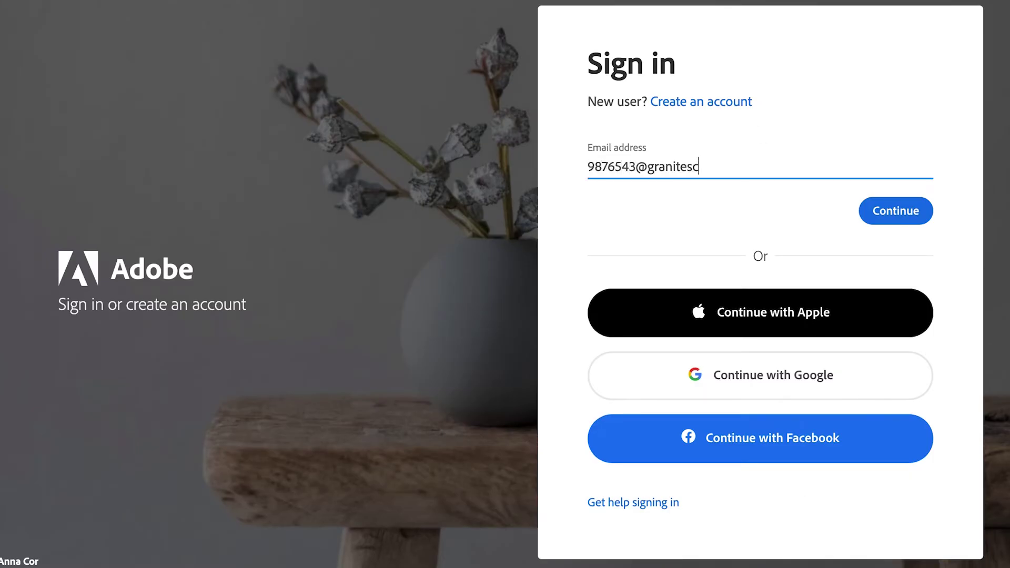
left_click(884, 210)
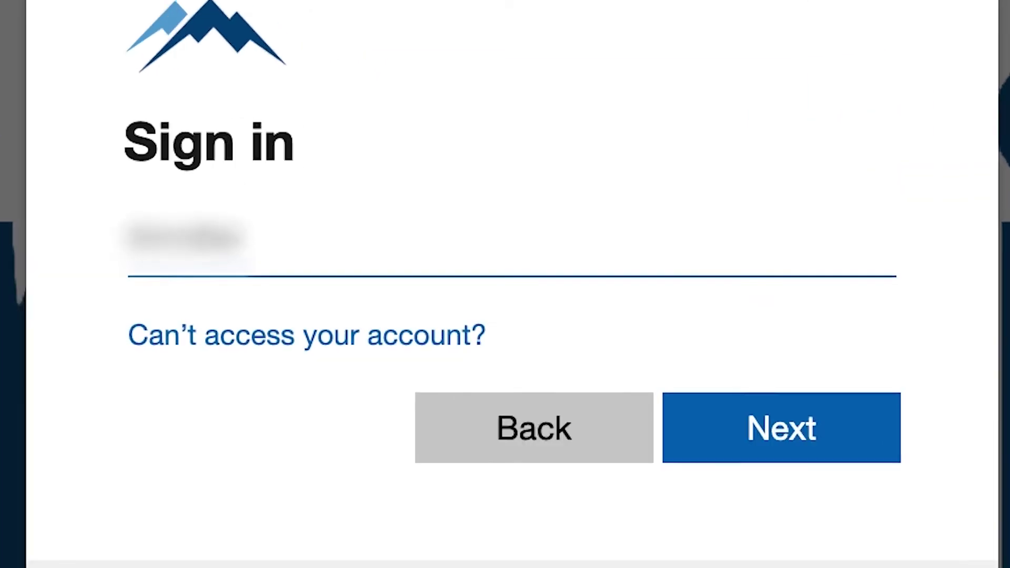
type("@granite")
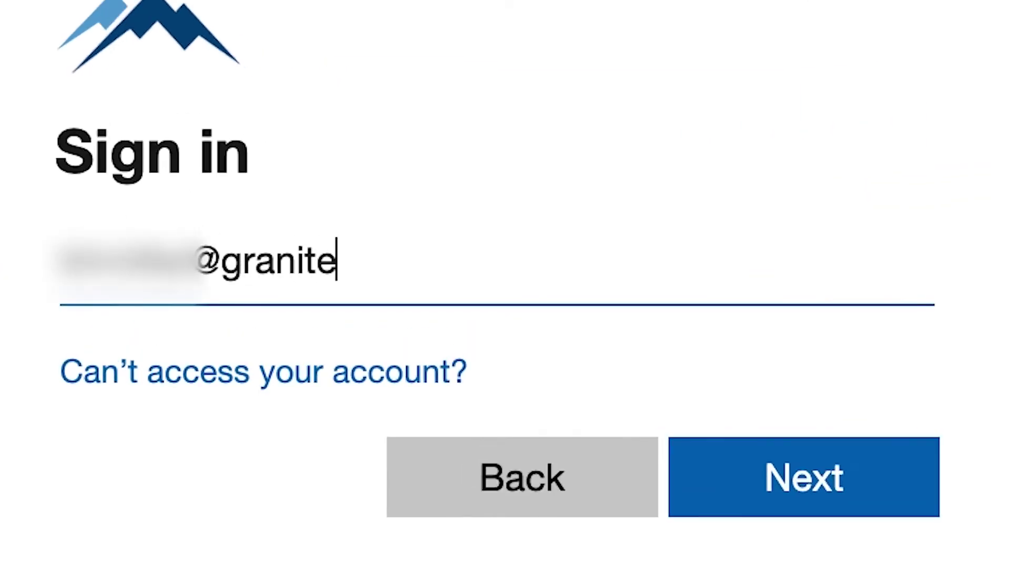
type("schools.org")
left_click(688, 241)
left_click(786, 480)
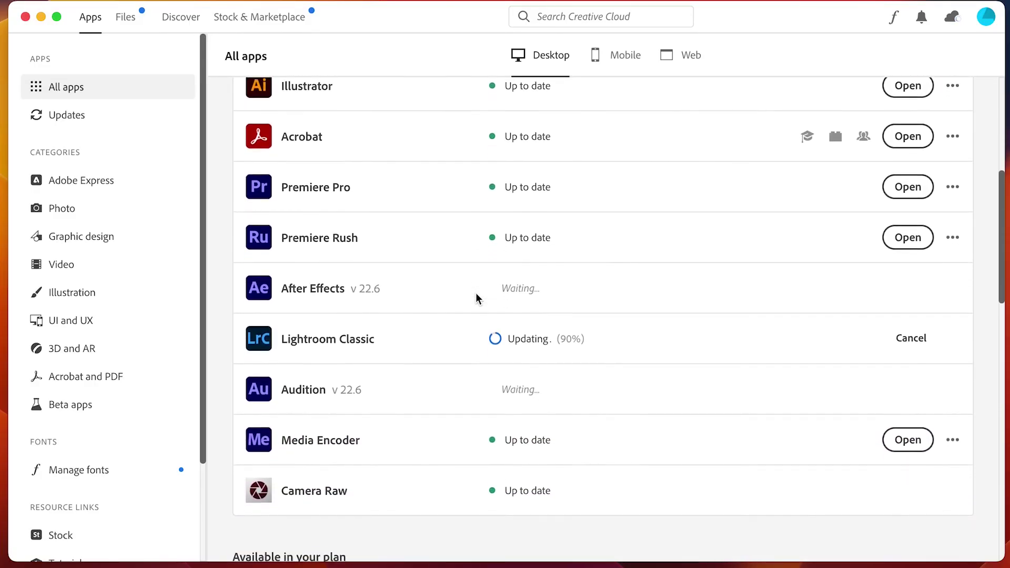
scroll(476, 294, "down", 1)
scroll(476, 294, "down", 1)
scroll(476, 296, "down", 1)
scroll(476, 296, "down", 1)
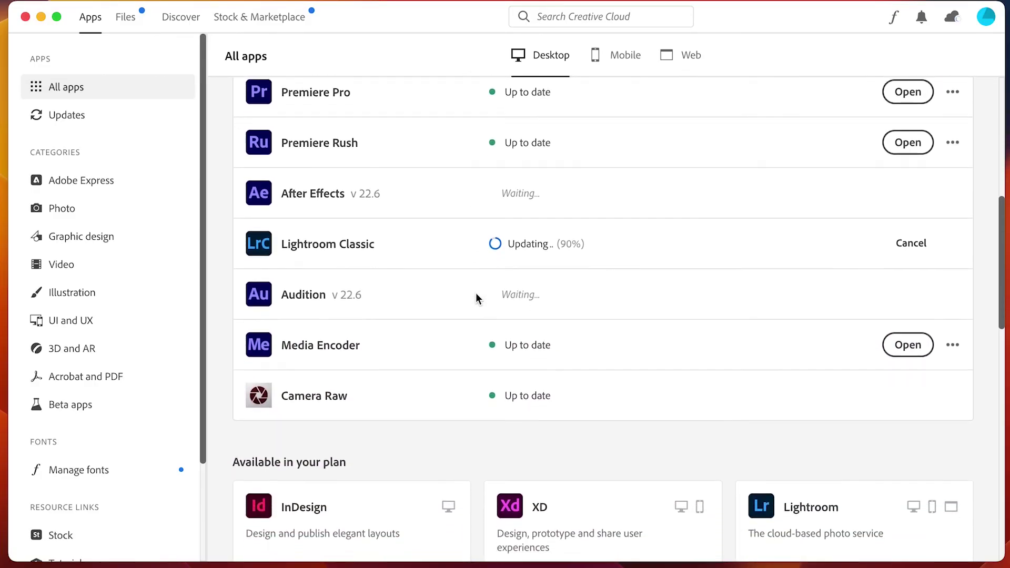
scroll(476, 296, "down", 1)
scroll(476, 296, "down", 1)
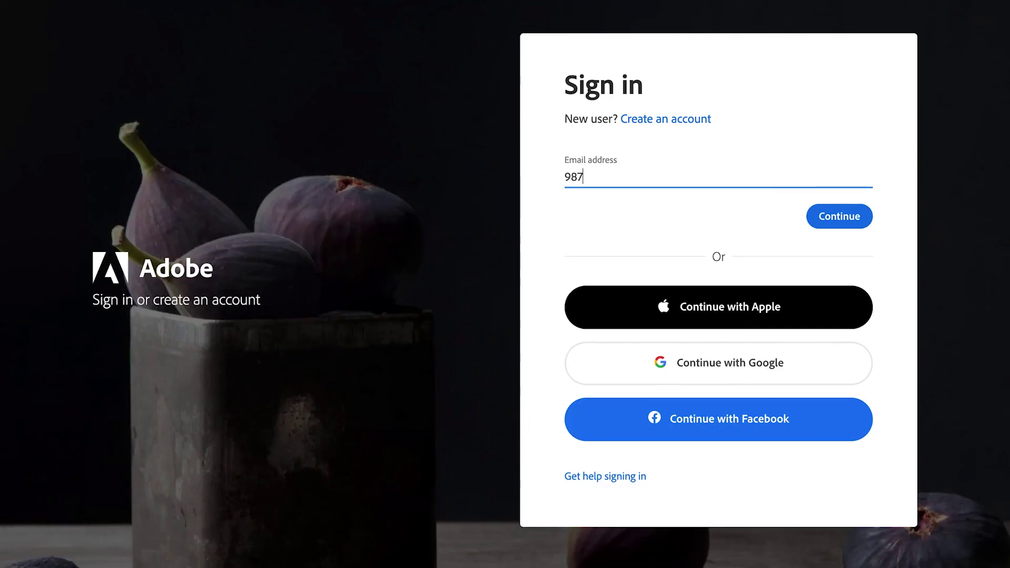
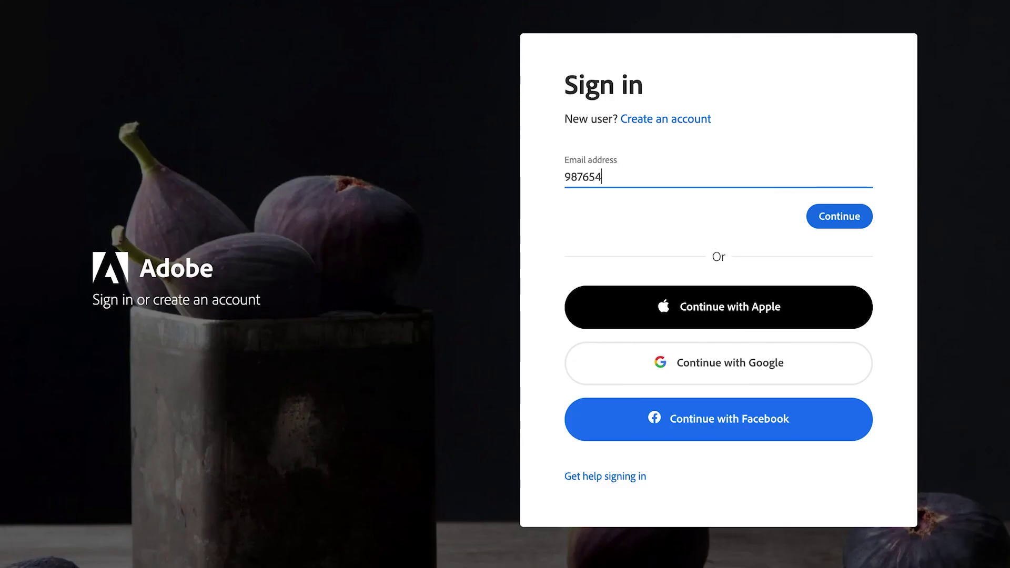